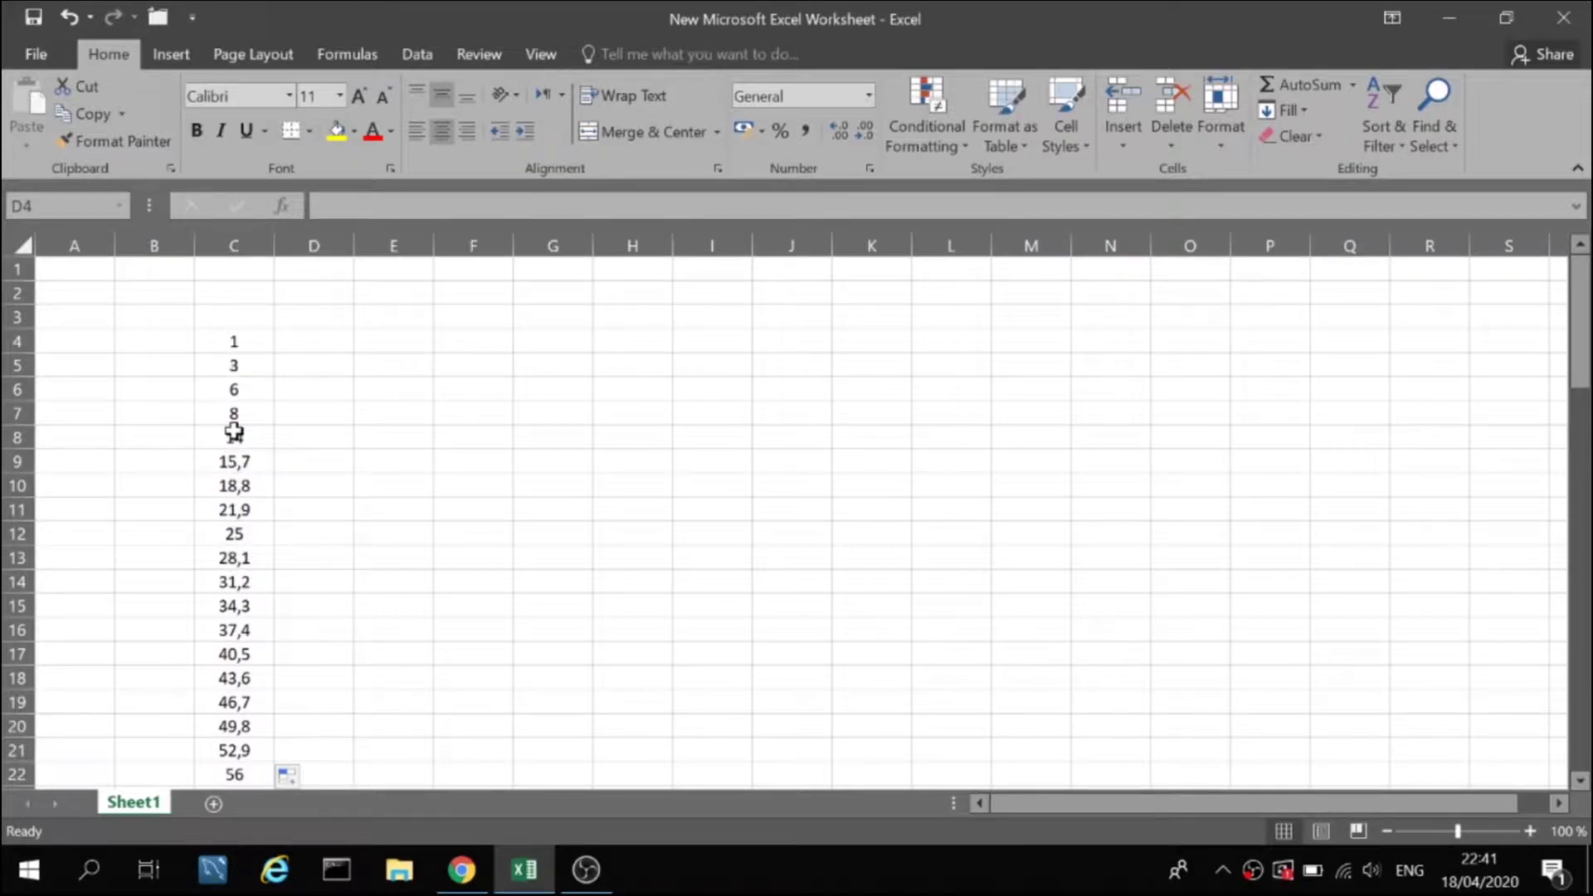
scroll(249, 312, down, 3)
scroll(257, 434, up, 3)
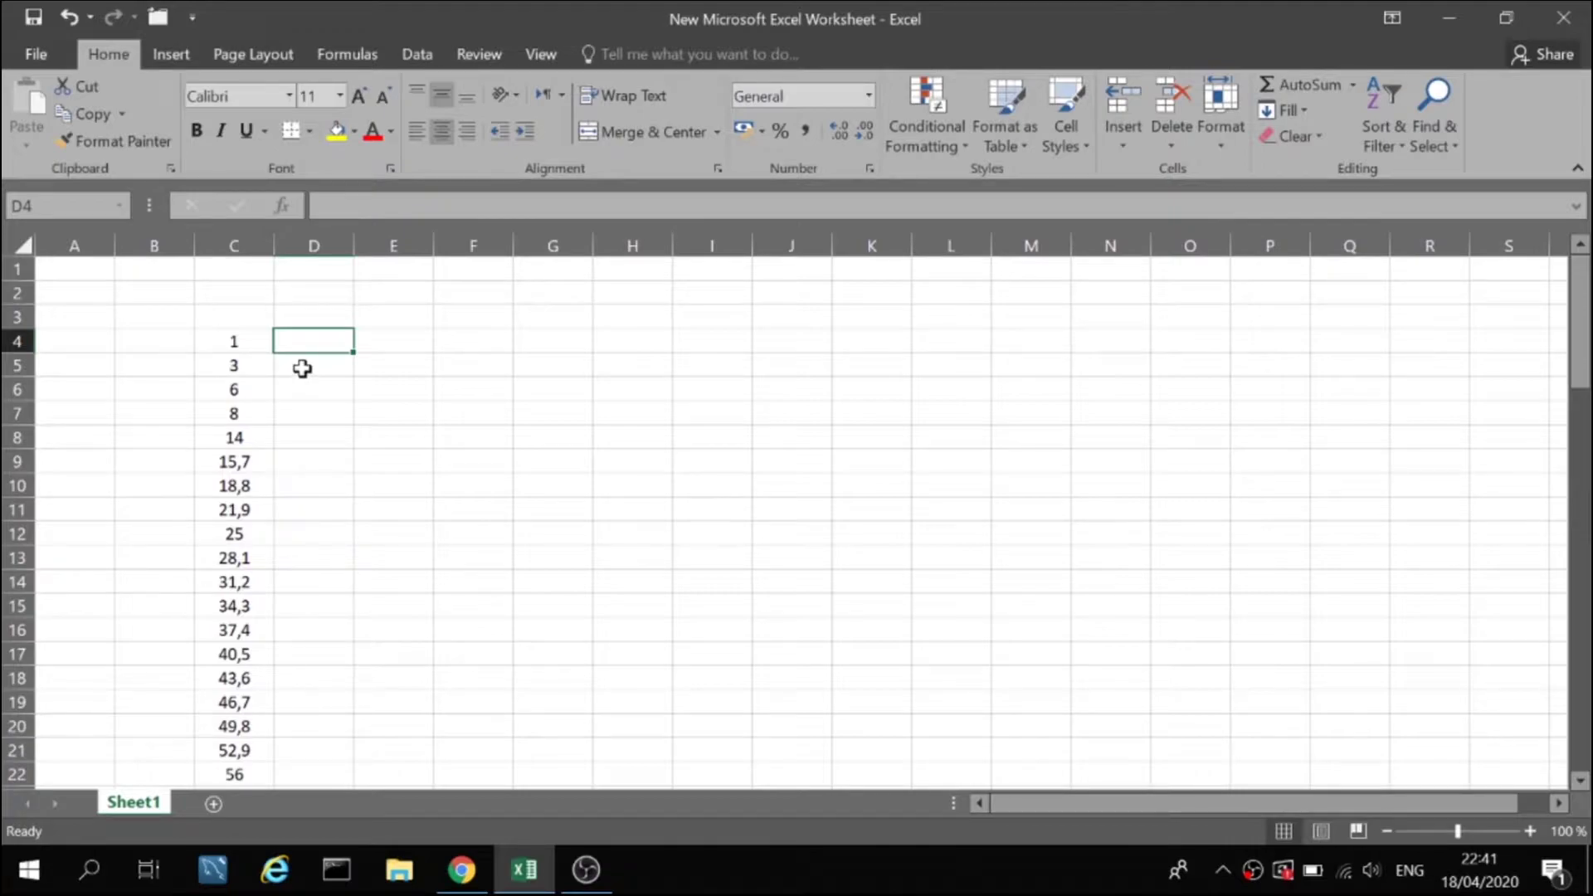
Enter 'Number:' in D4, fill it down beside every number, and widen column E.
click(300, 341)
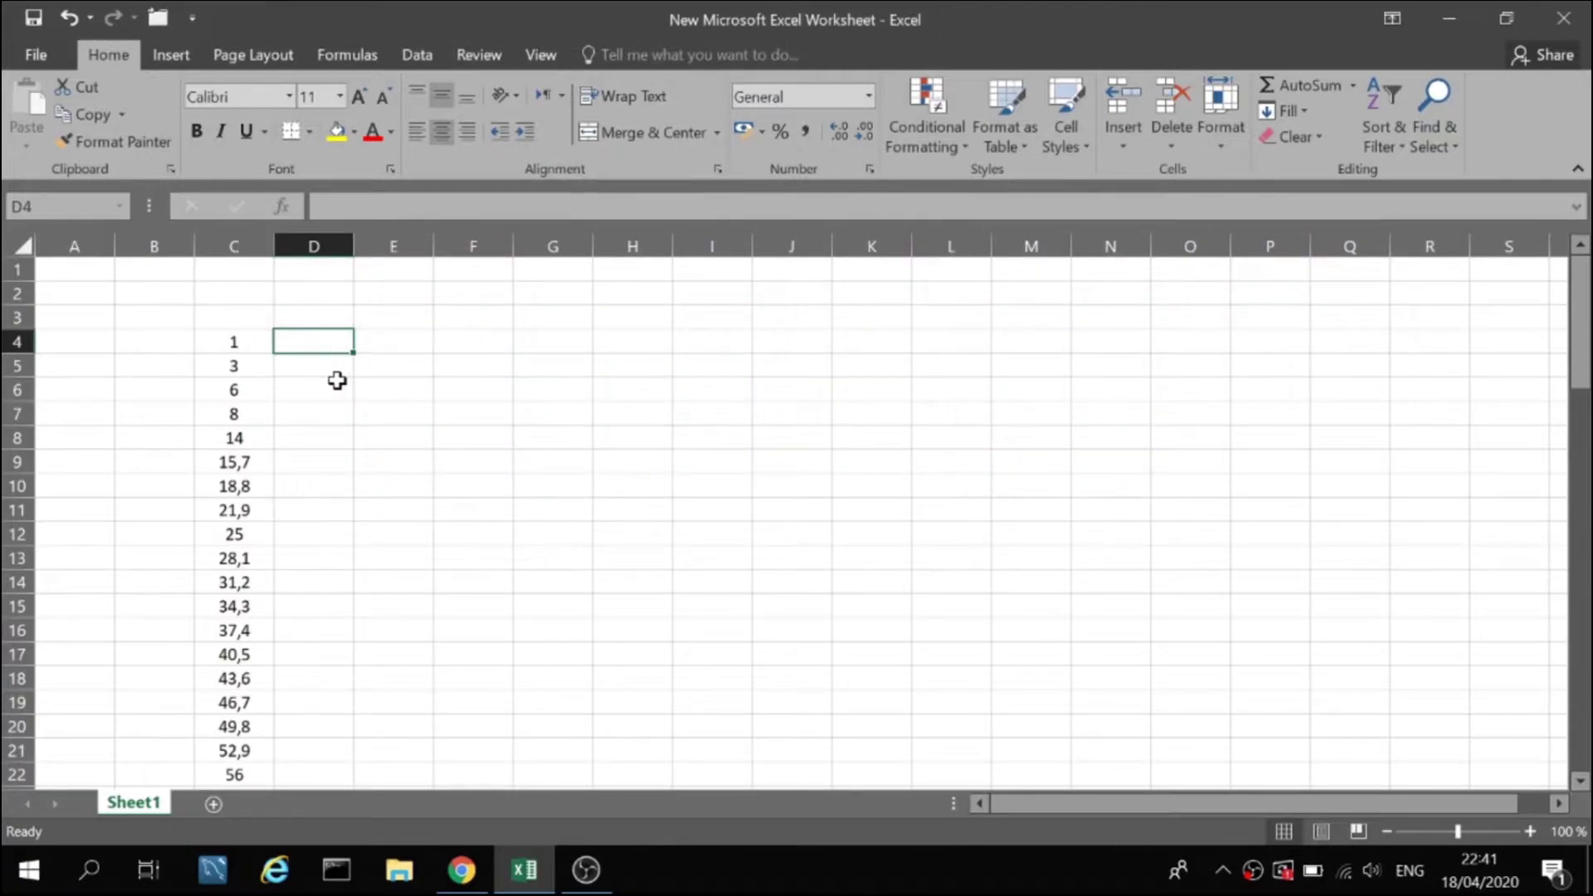
text(N)
text(umber)
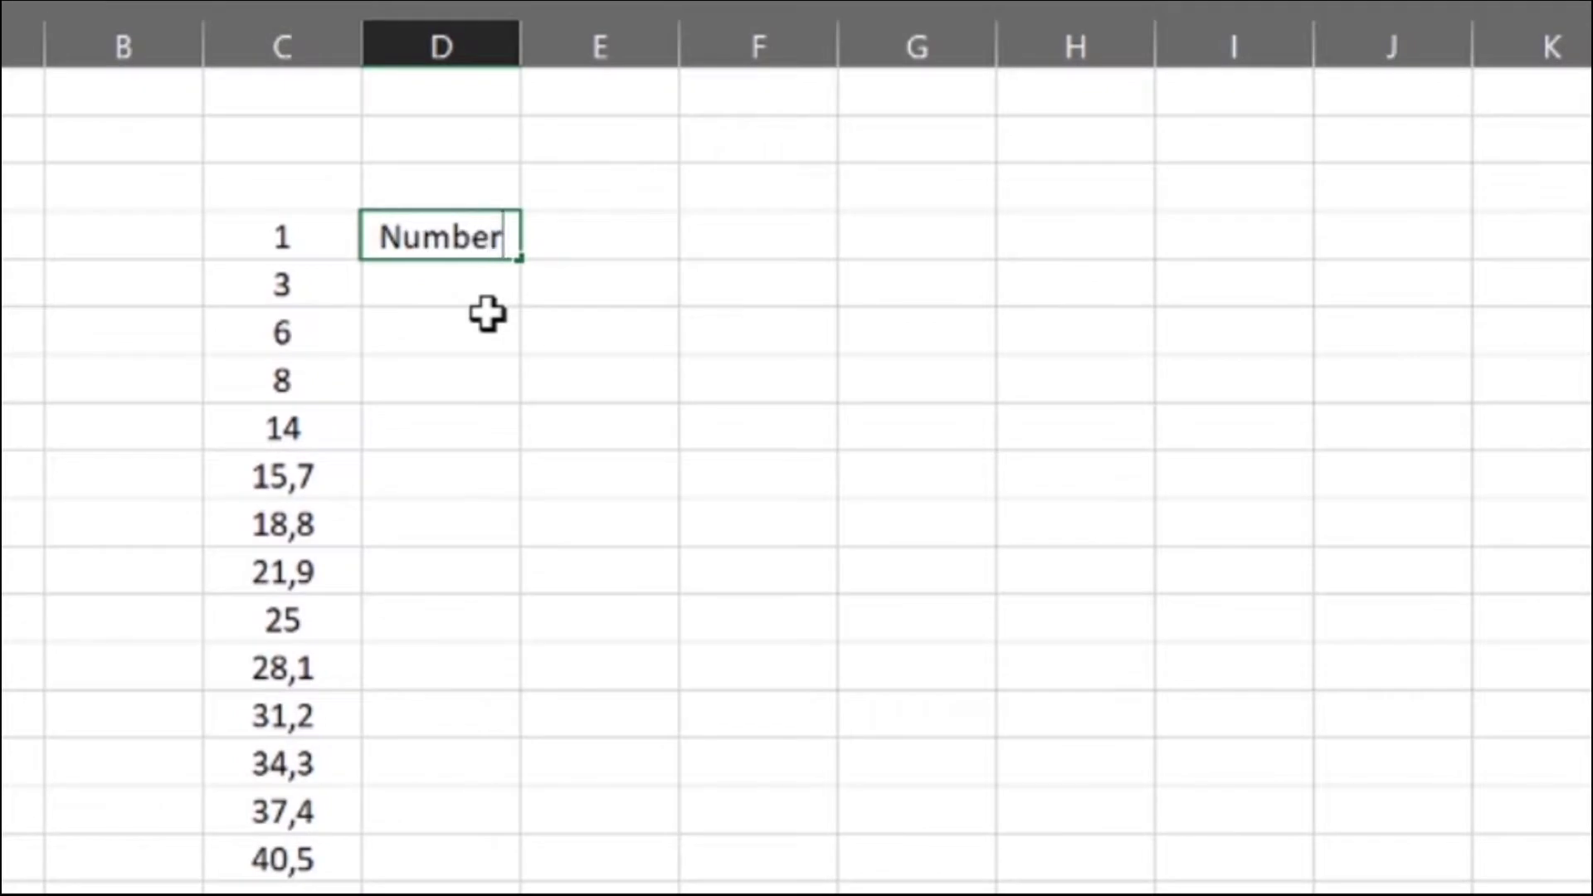
text(:)
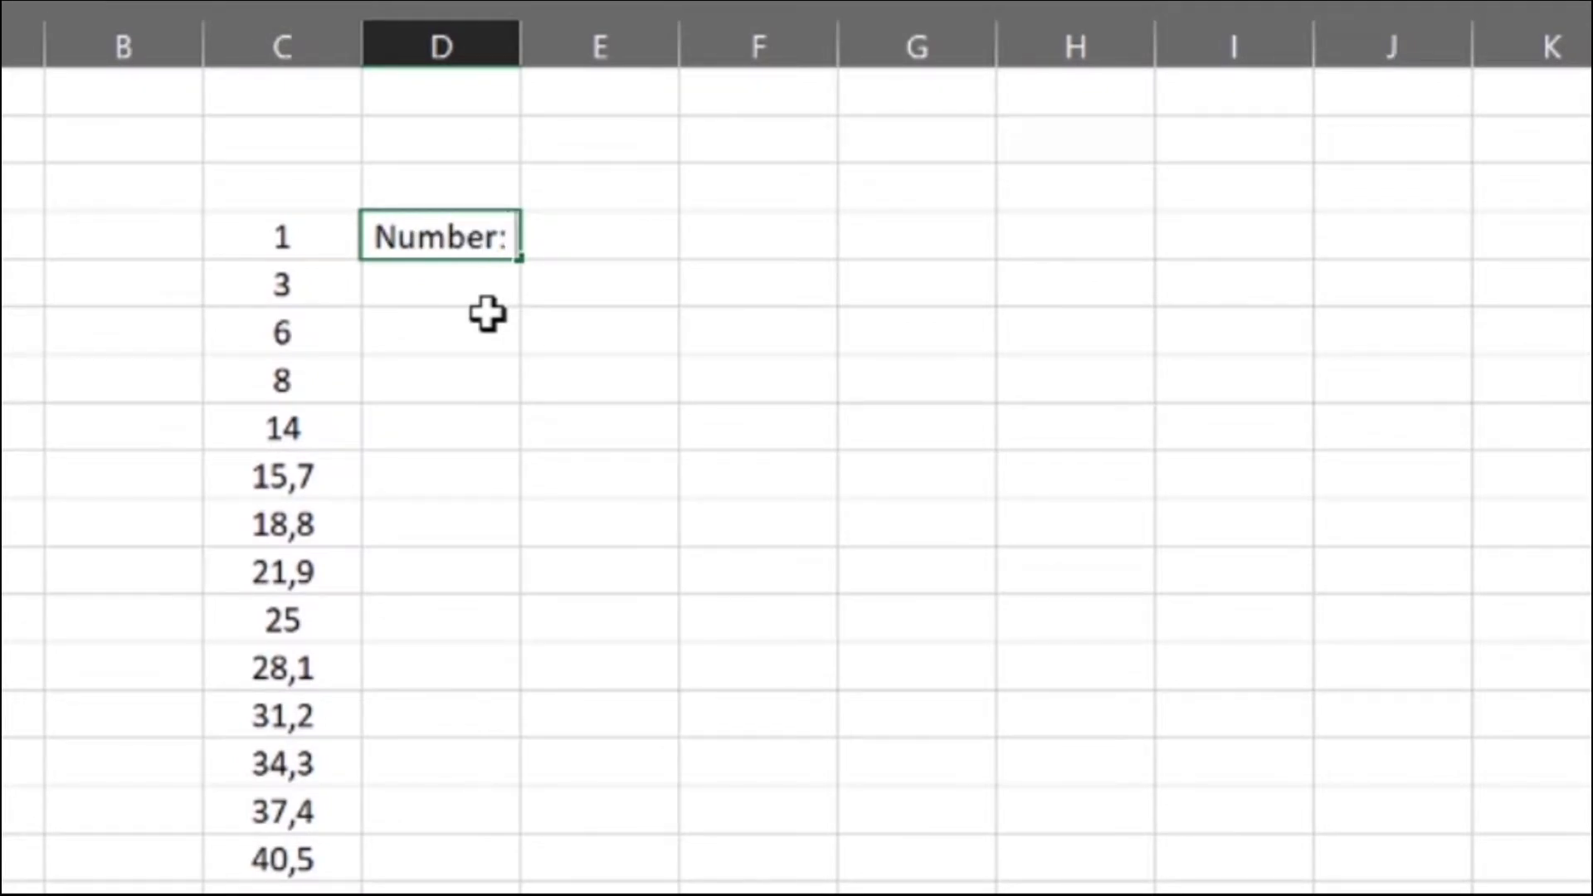
click(742, 235)
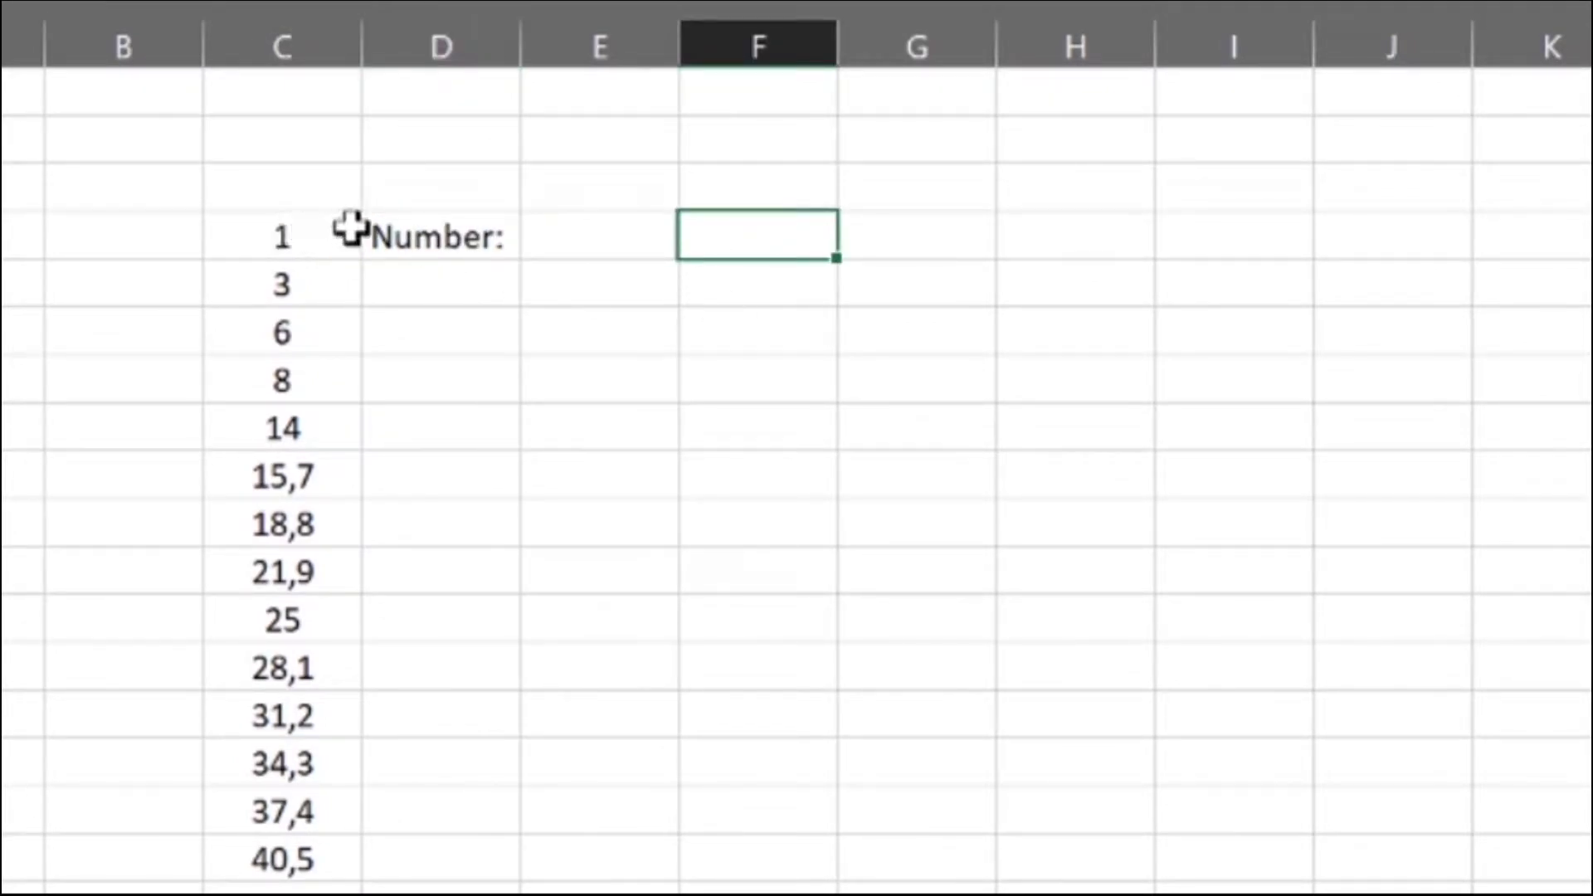
click(430, 246)
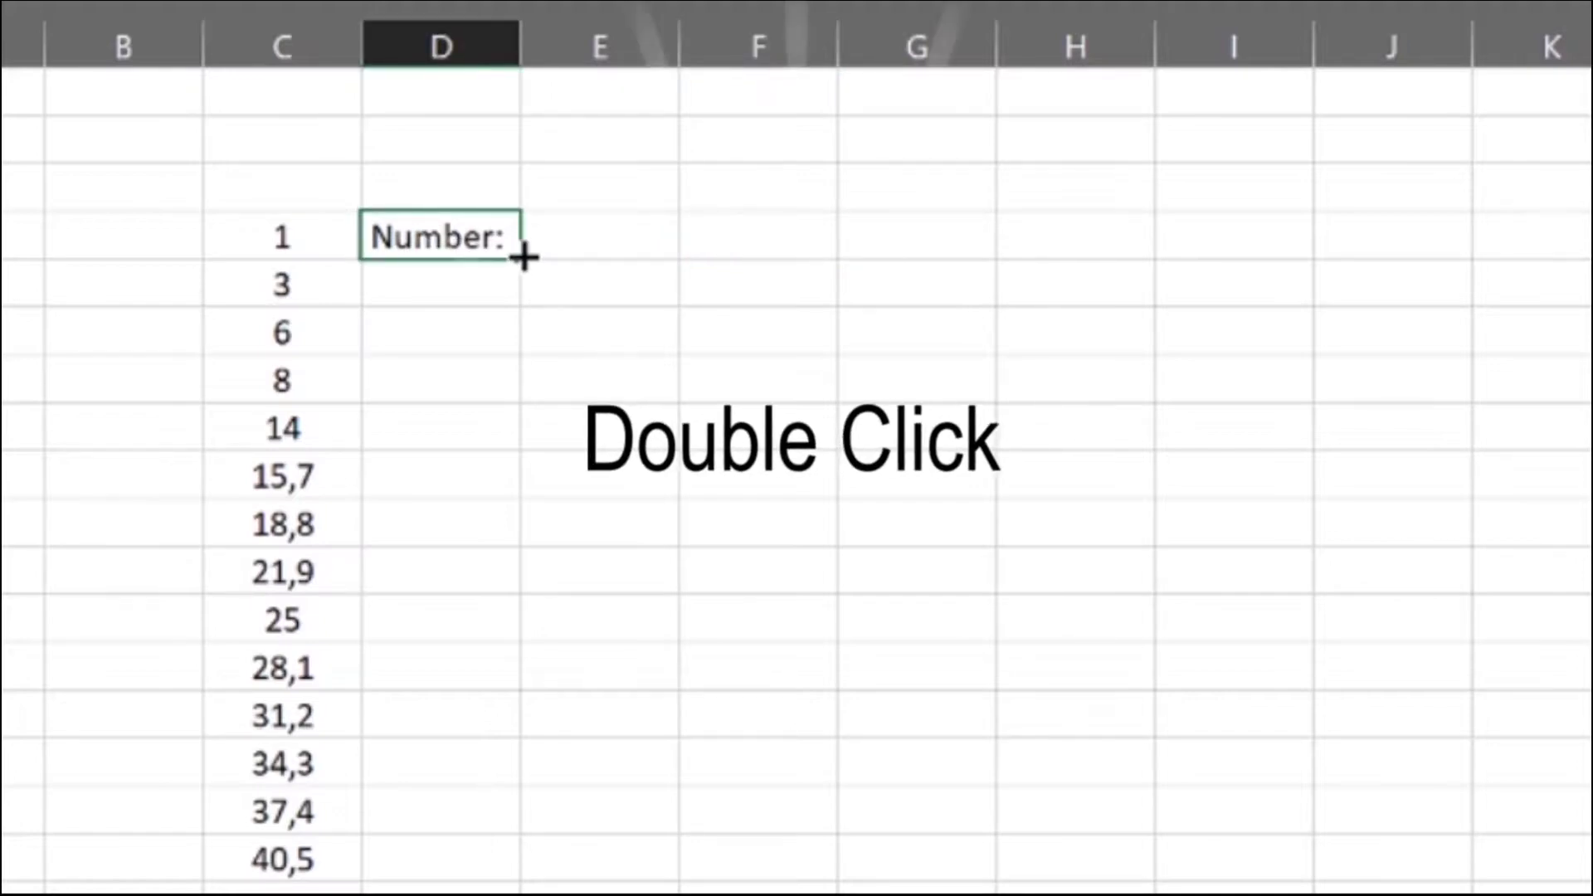
double_click(524, 256)
scroll(399, 382, down, 3)
scroll(366, 394, down, 4)
scroll(367, 395, down, 3)
scroll(328, 402, down, 5)
scroll(313, 402, down, 6)
scroll(309, 412, down, 4)
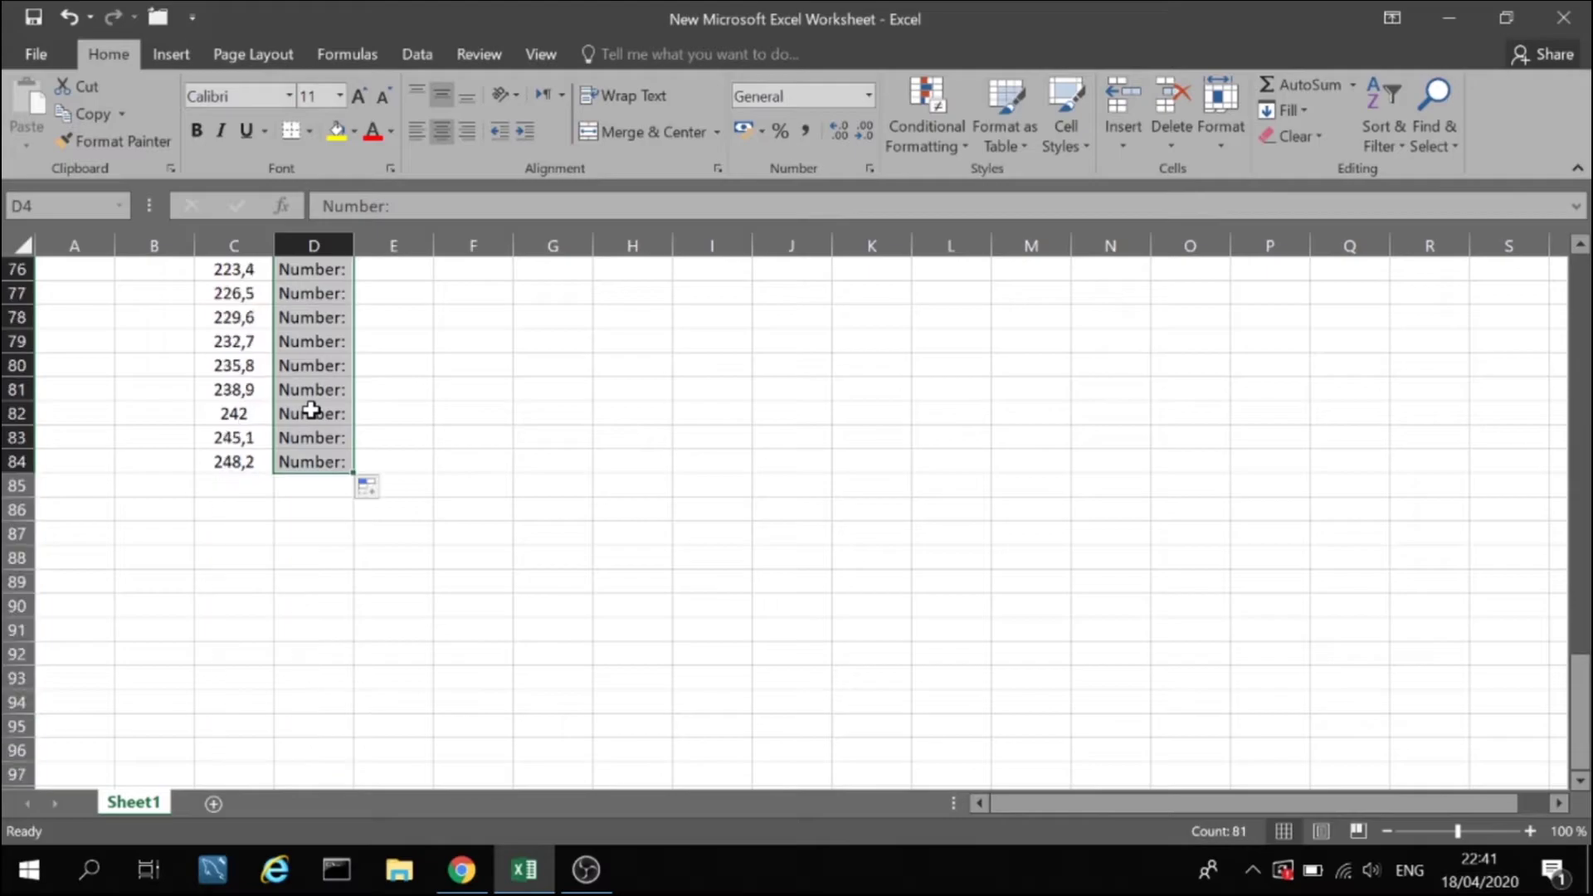
scroll(310, 412, up, 5)
scroll(310, 413, up, 10)
scroll(310, 413, up, 10)
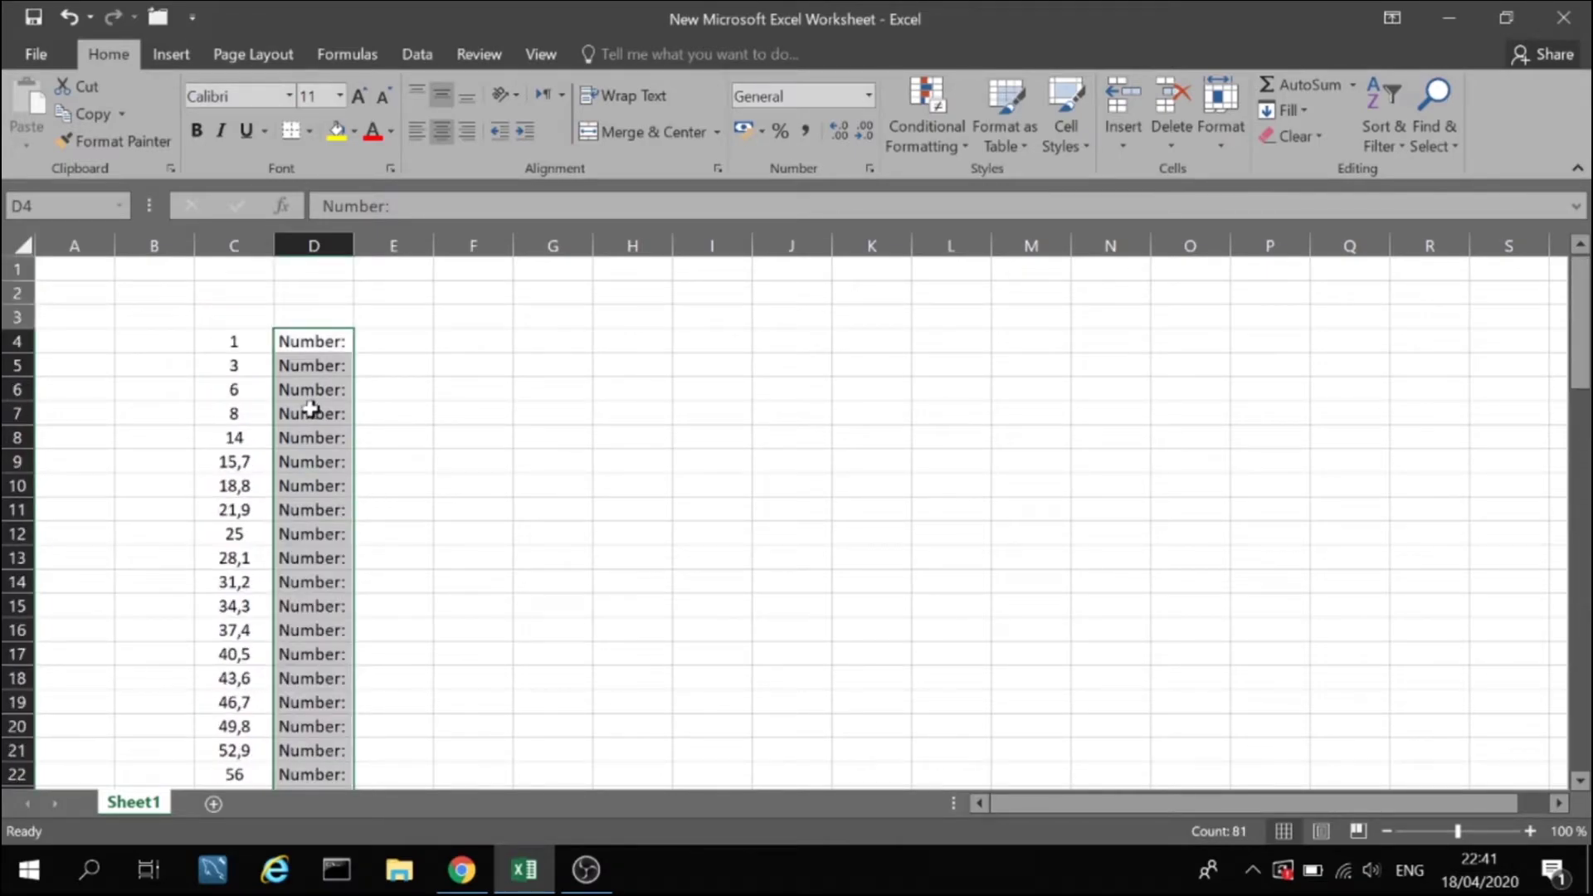
click(409, 343)
drag(435, 248, 513, 248)
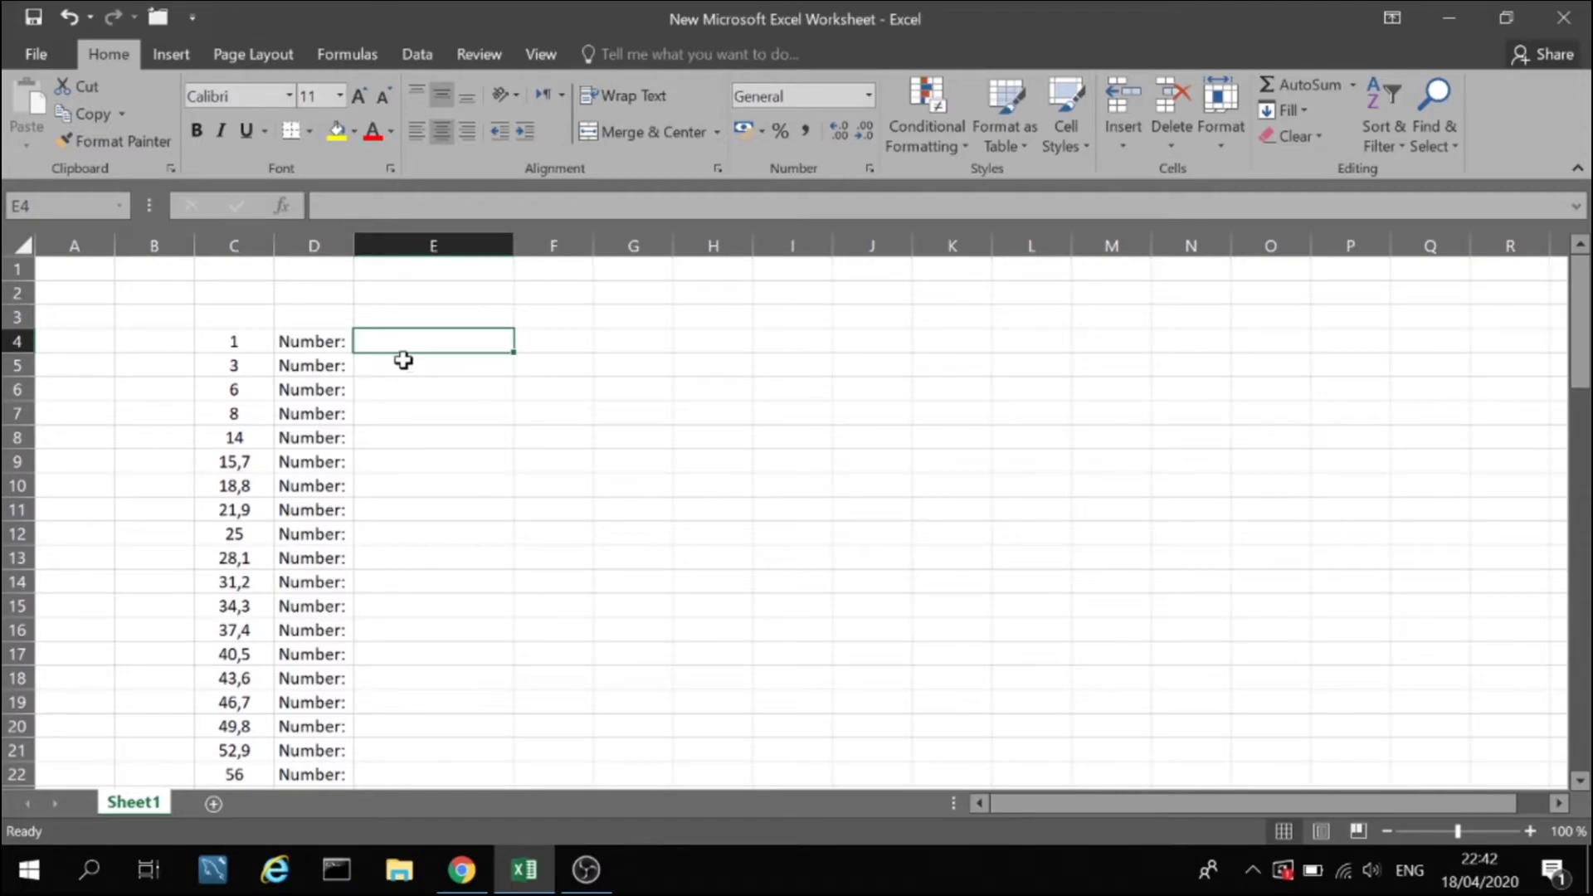
text(=)
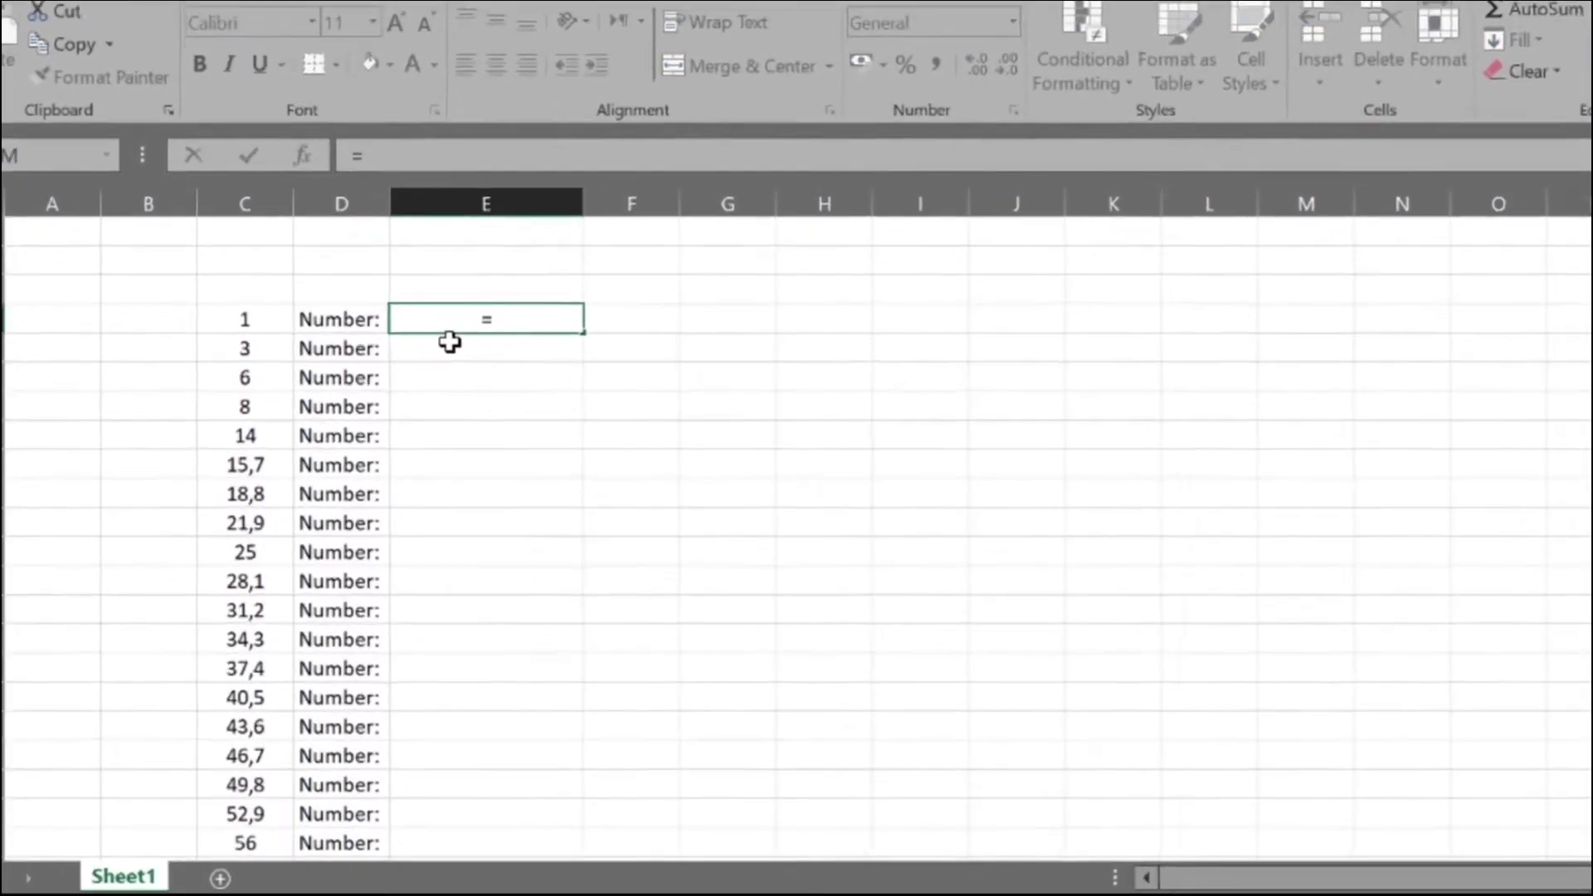
text(co)
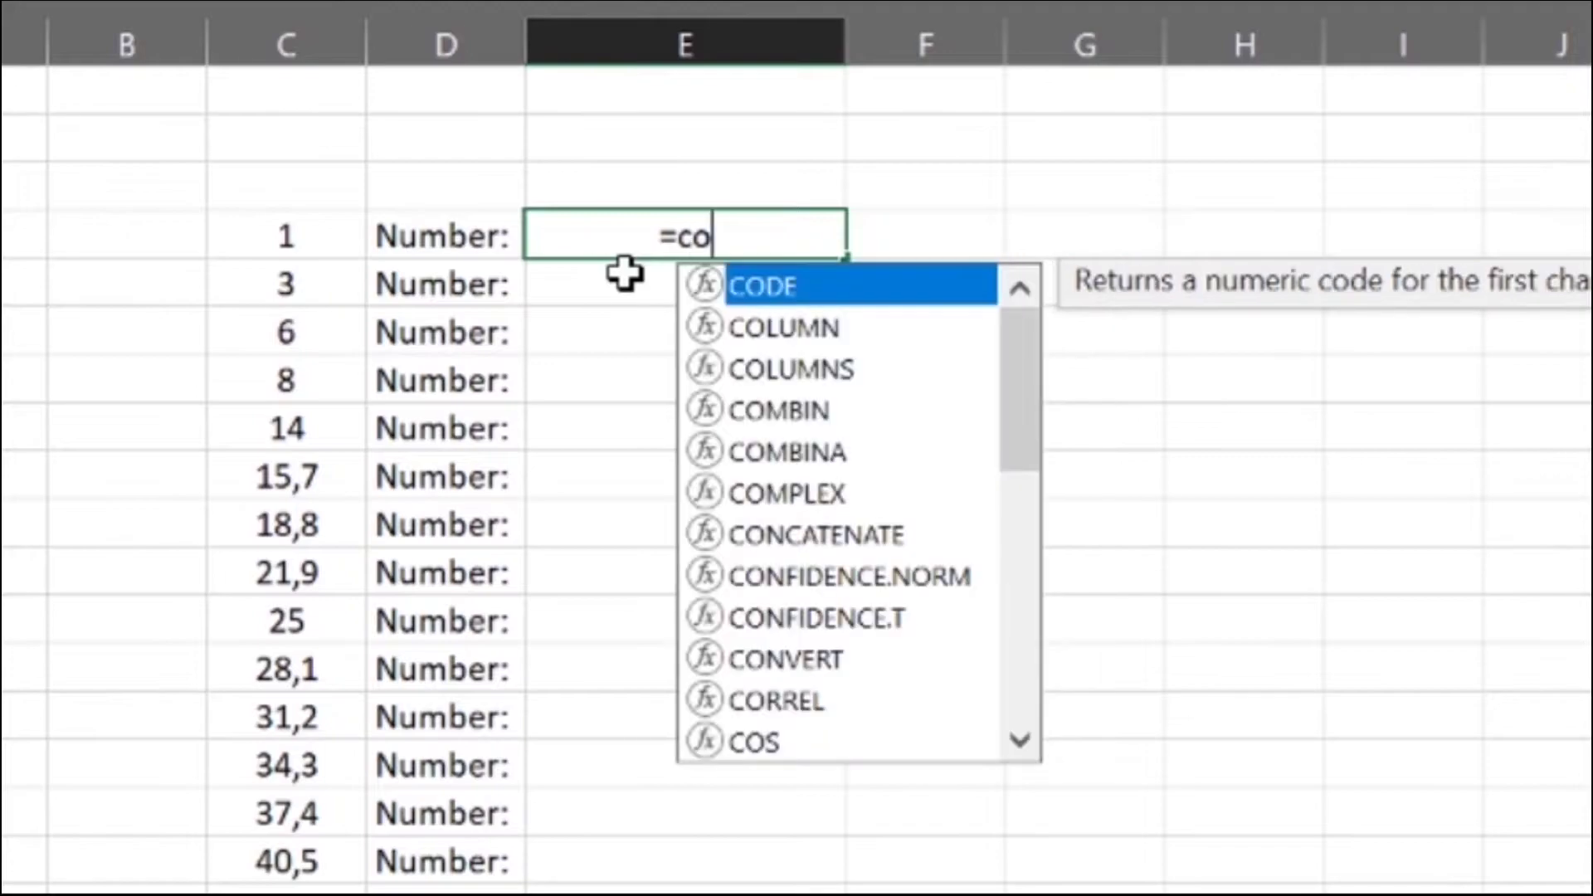
text(nc)
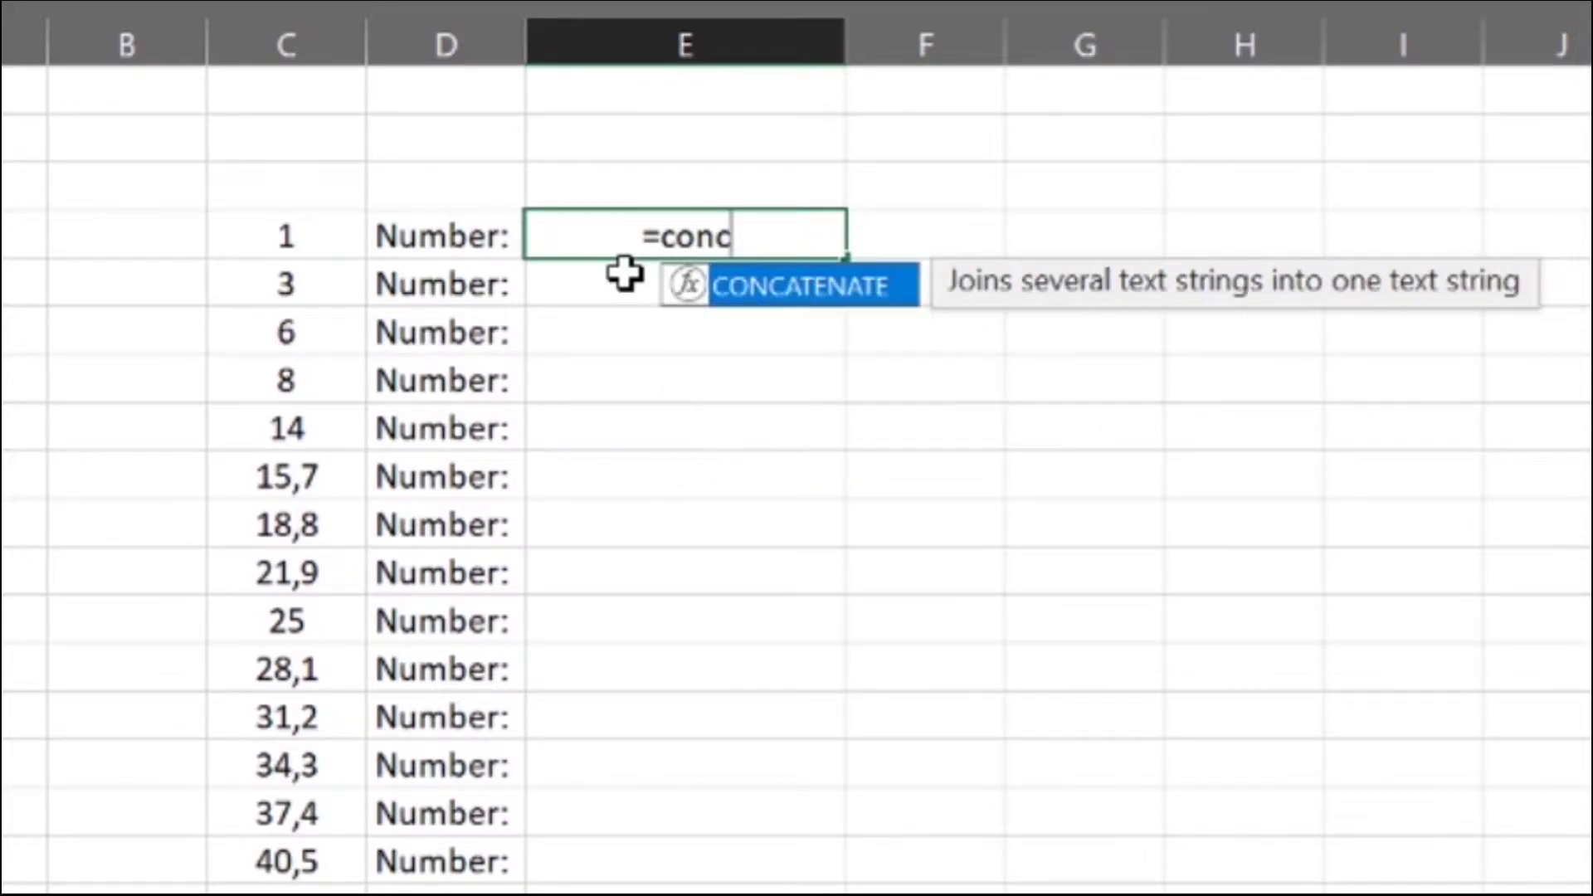
text(atenate)
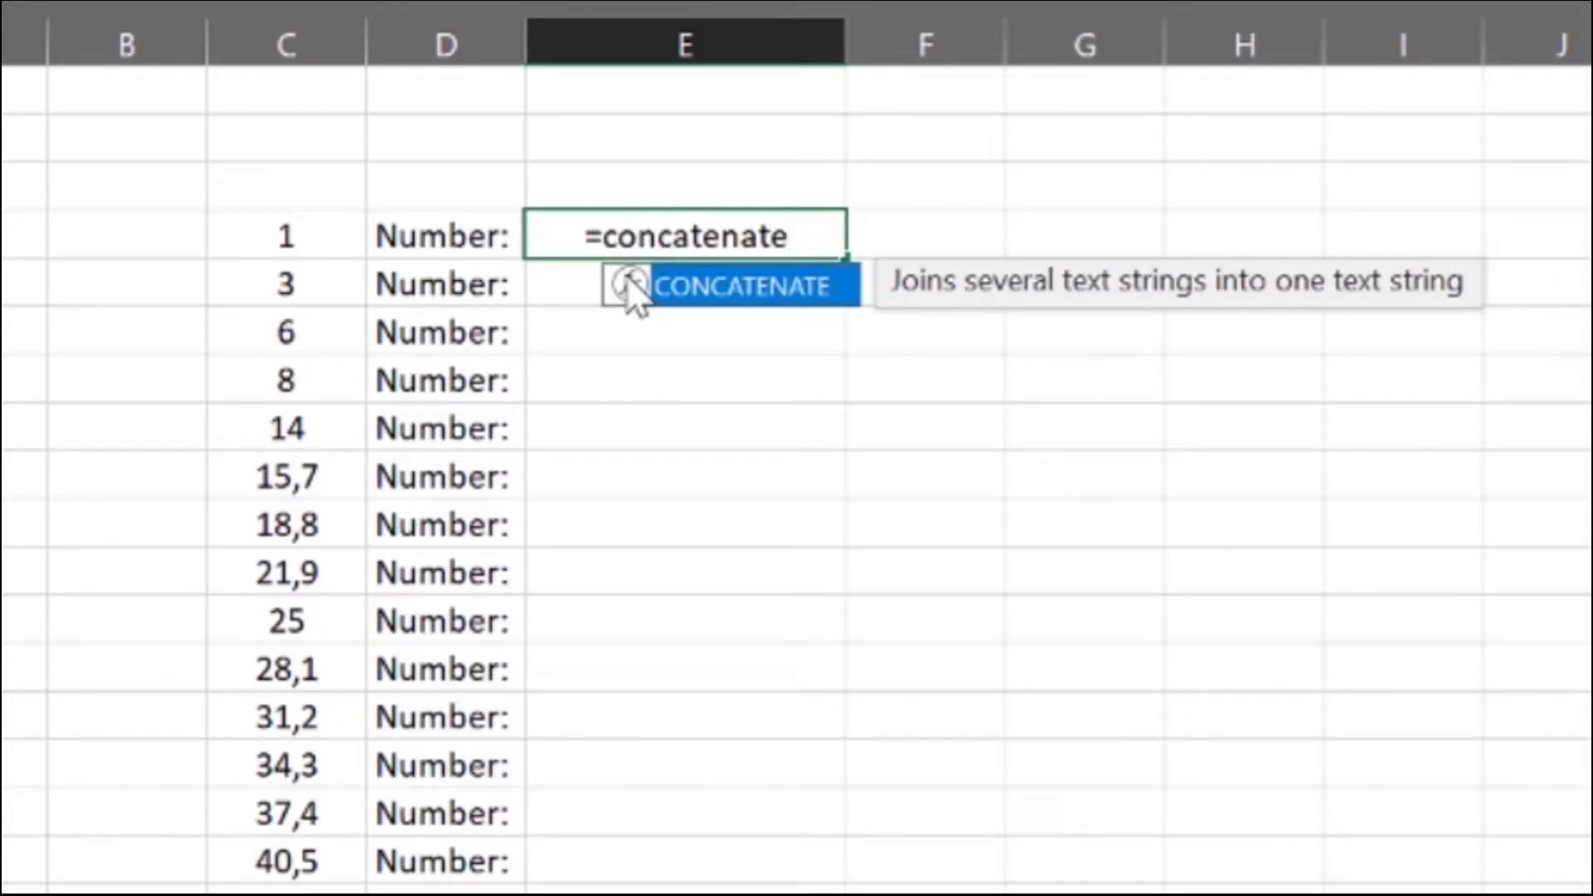
text(()
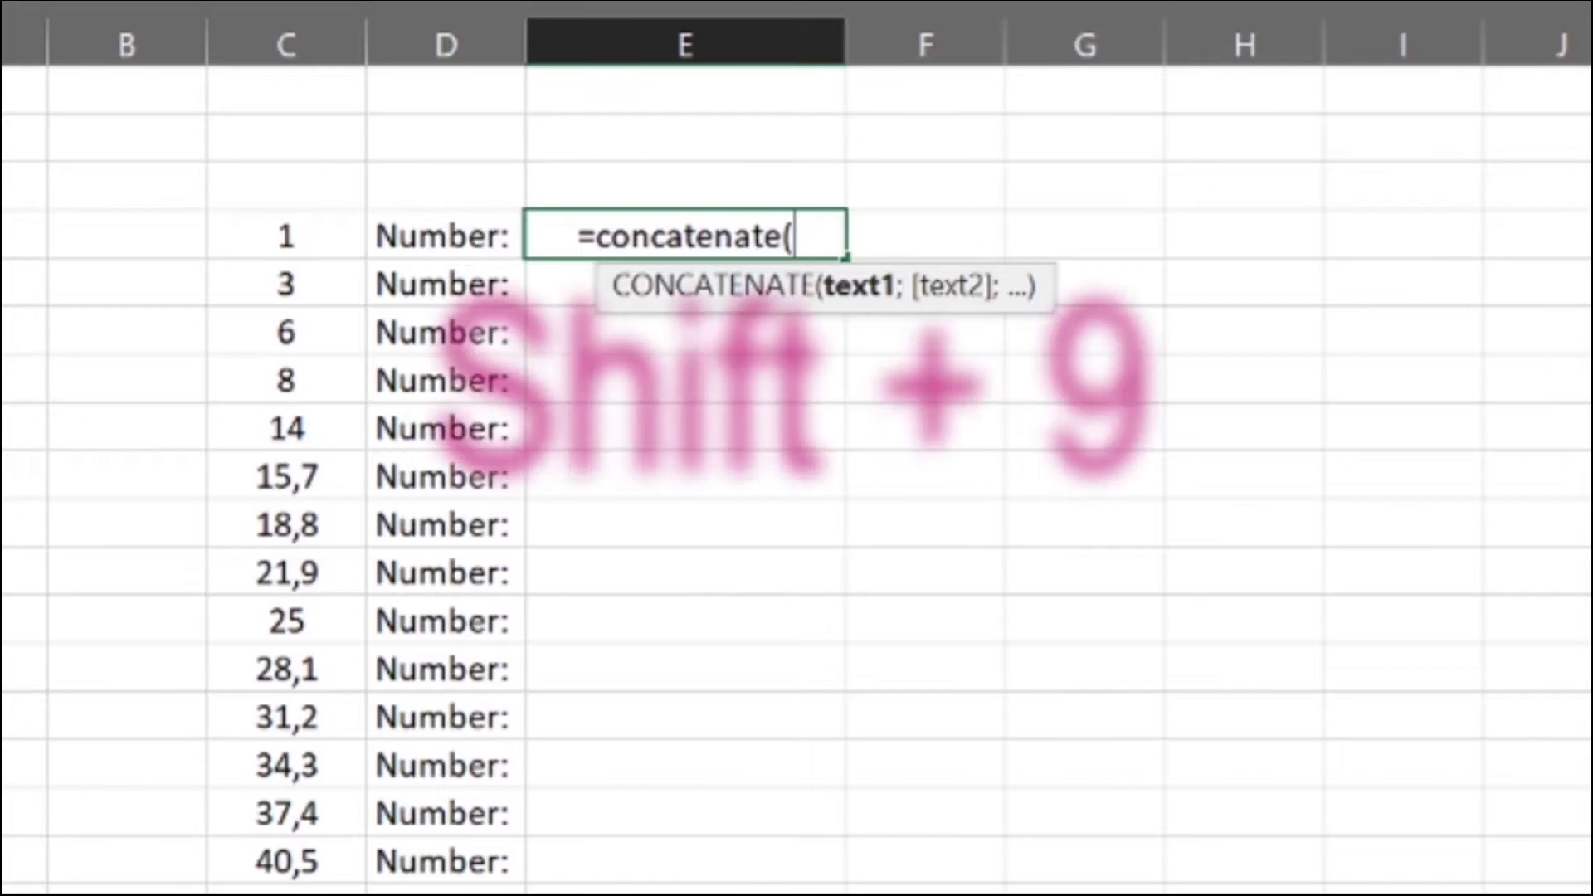
Begin =CONCATENATE( in E4 with D4 as the first argument and a semicolon separator.
click(448, 240)
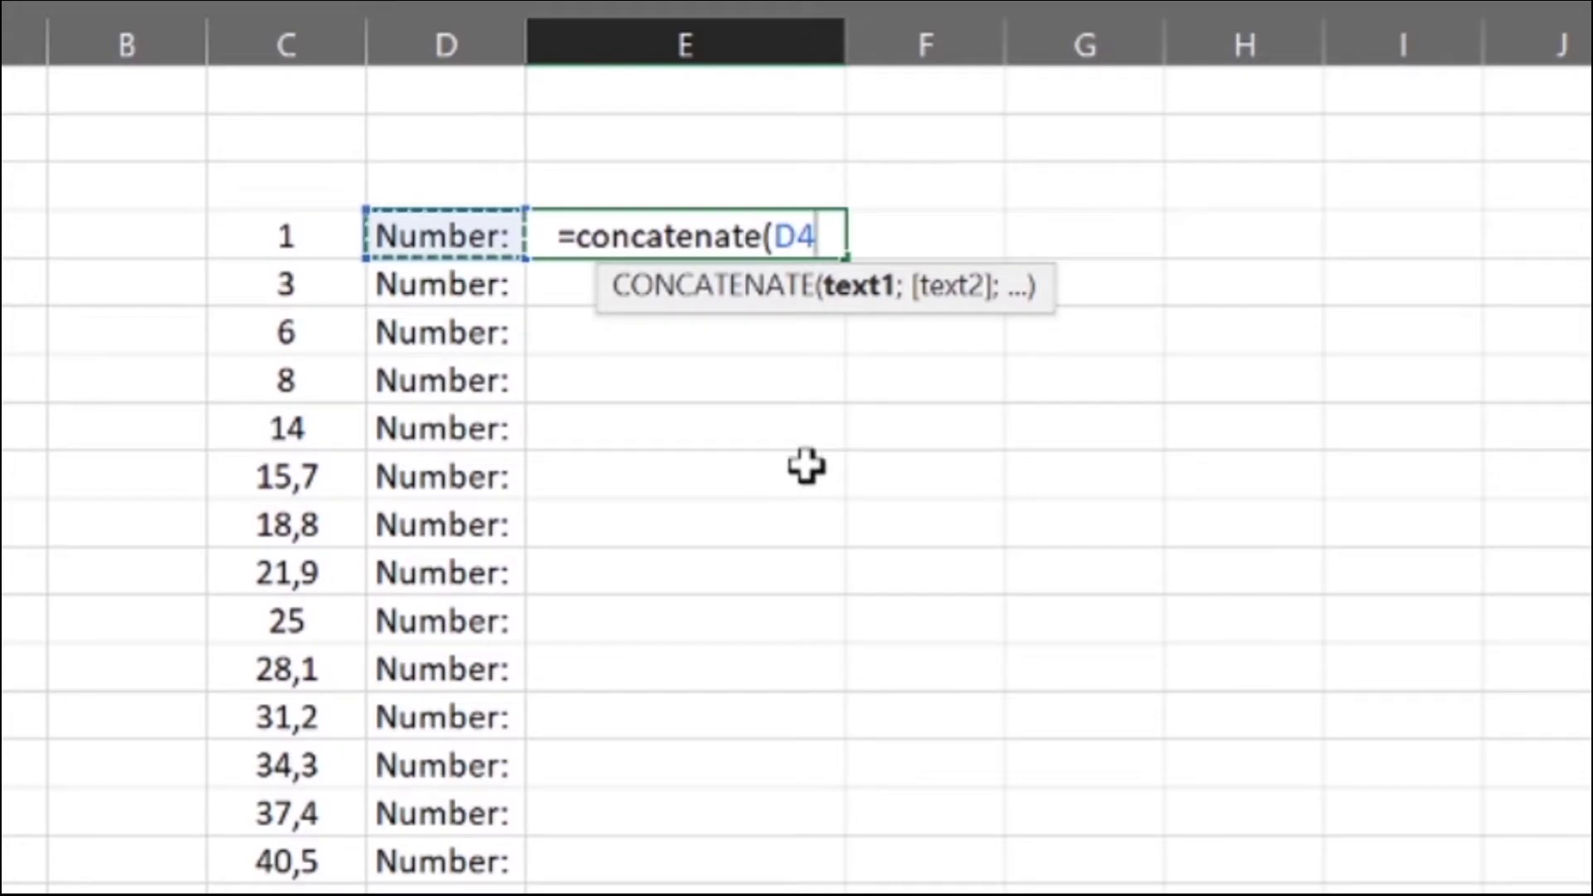
text(:;)
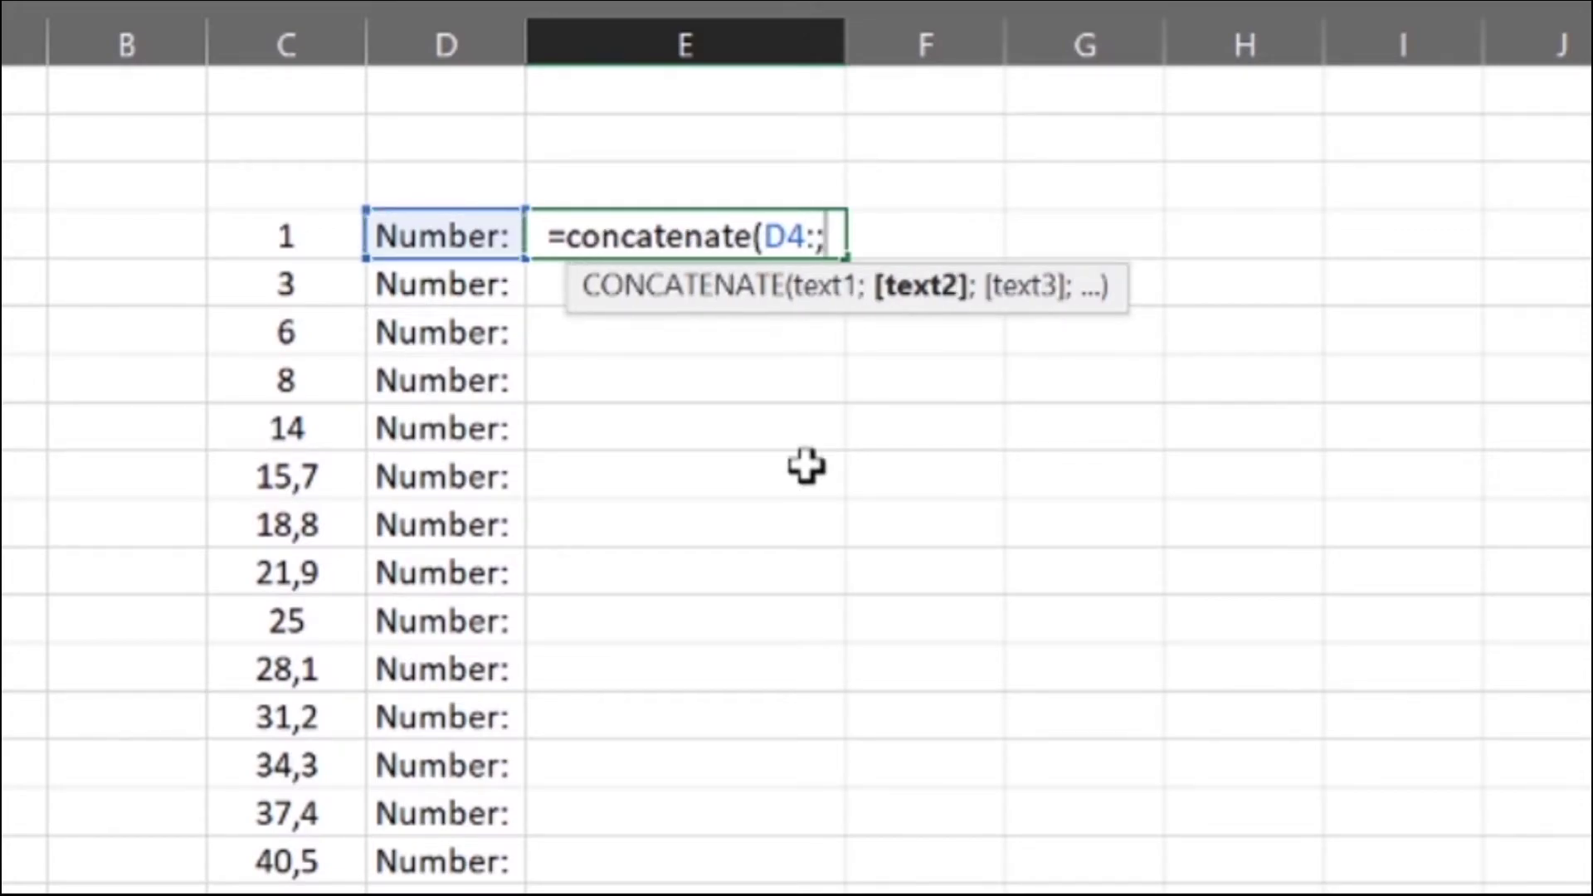
key(BackSpace)
key(BackSpace)
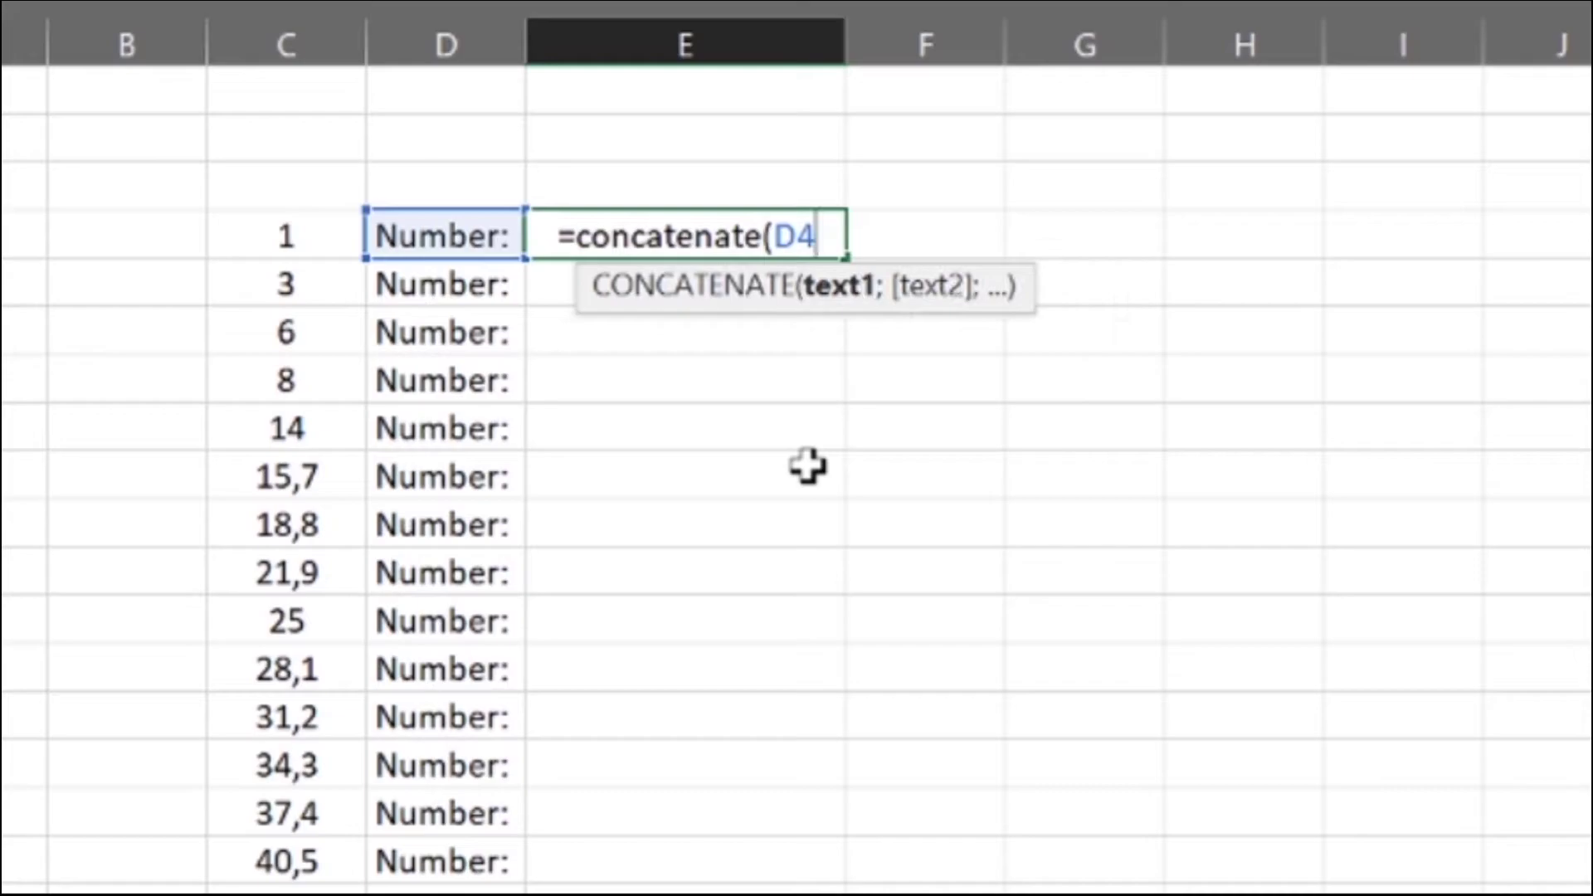
text(;)
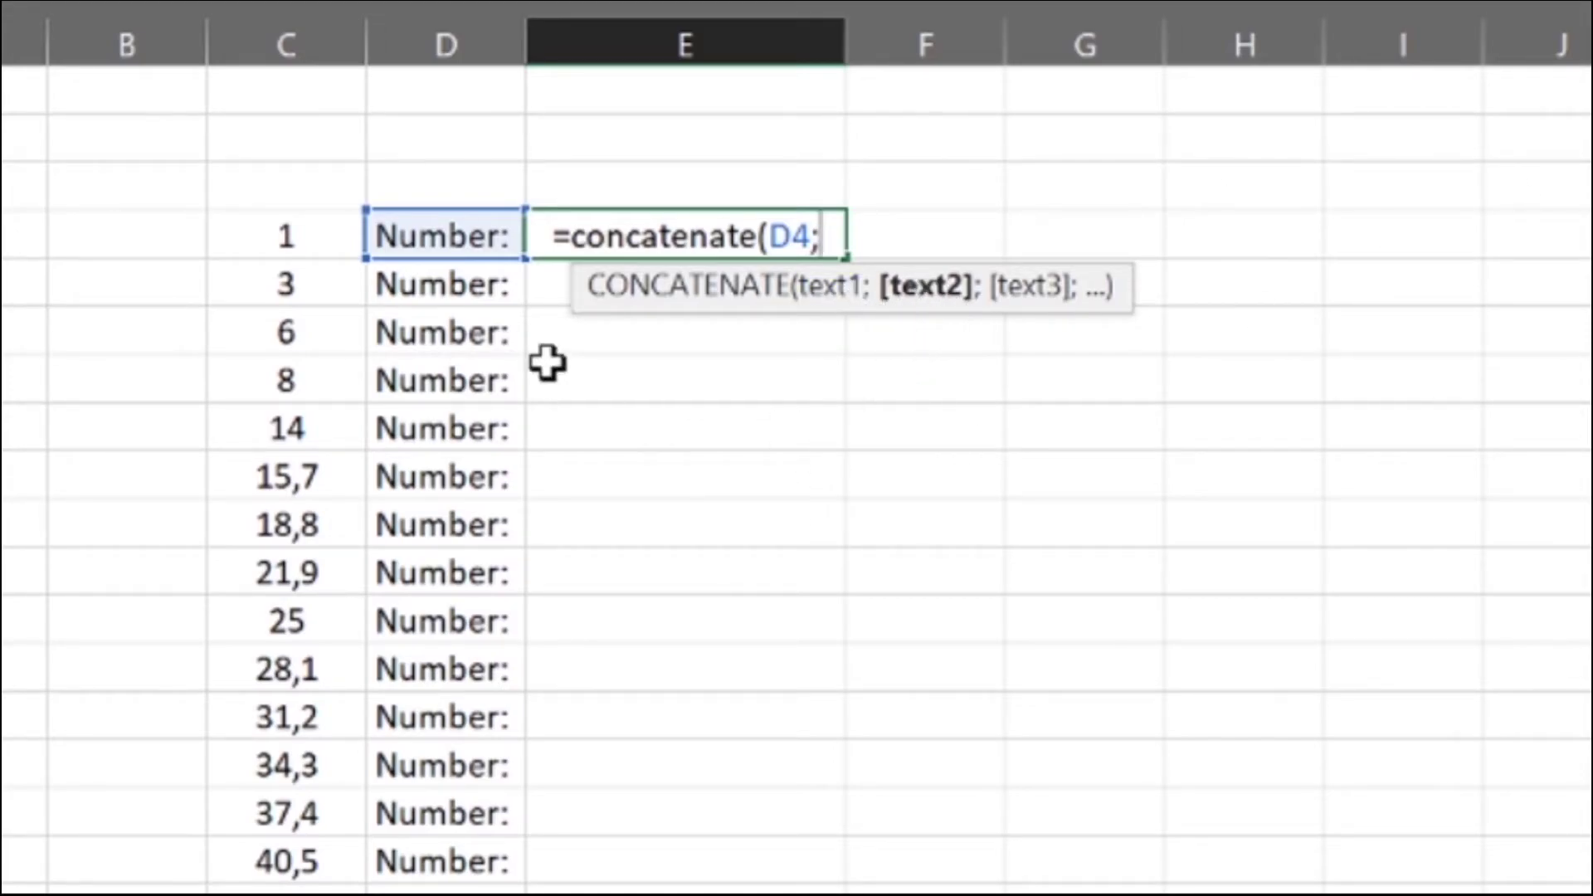
Finish the formula with C4 as the second argument and fill it down column E.
click(312, 236)
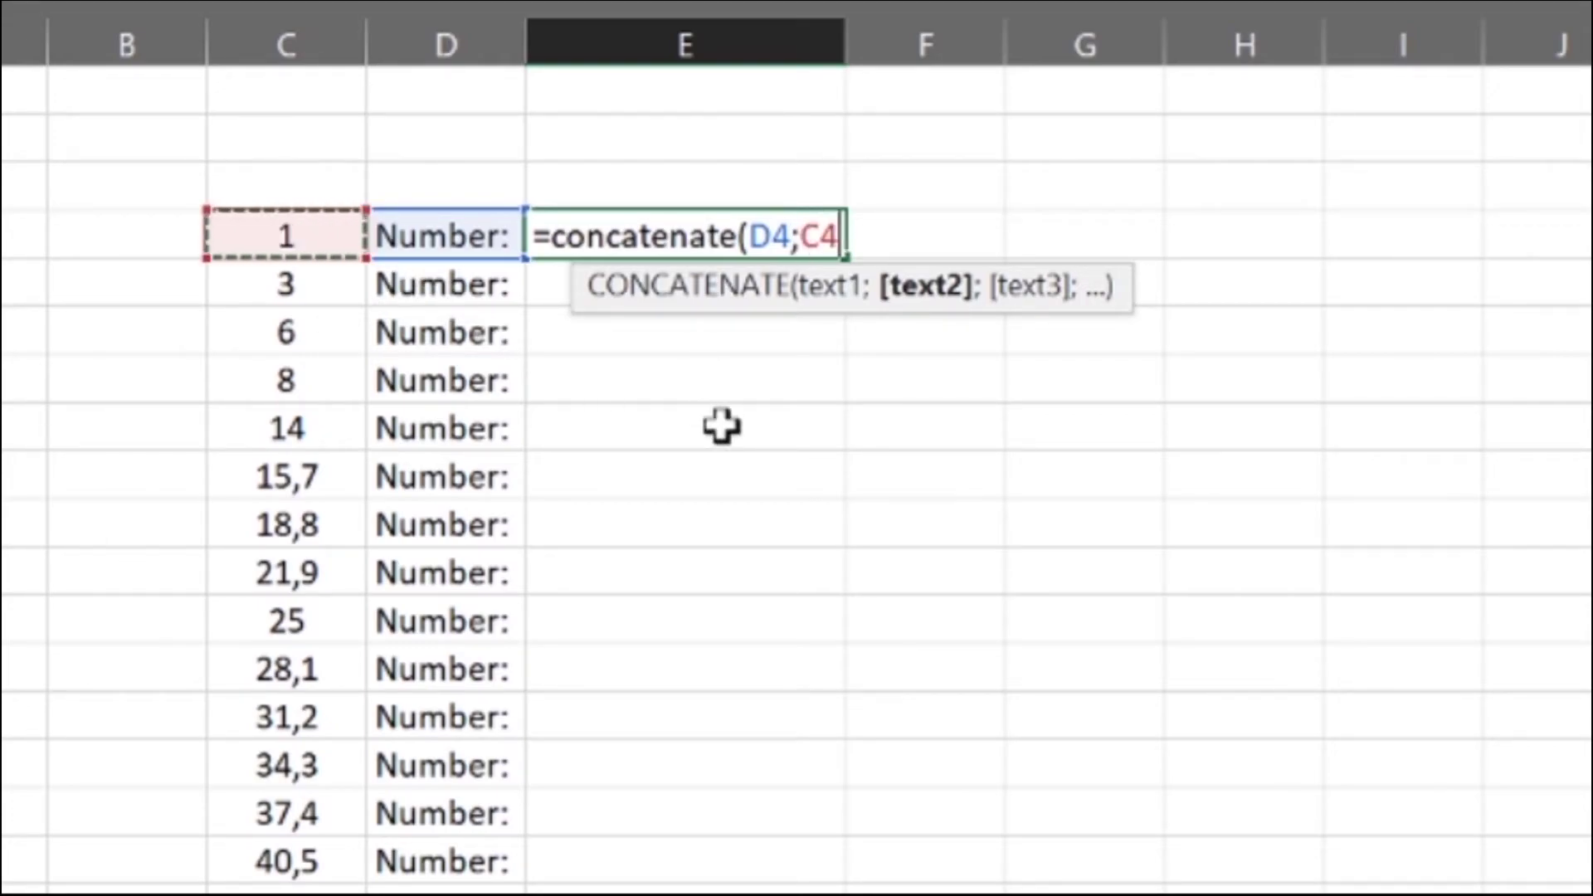
text())
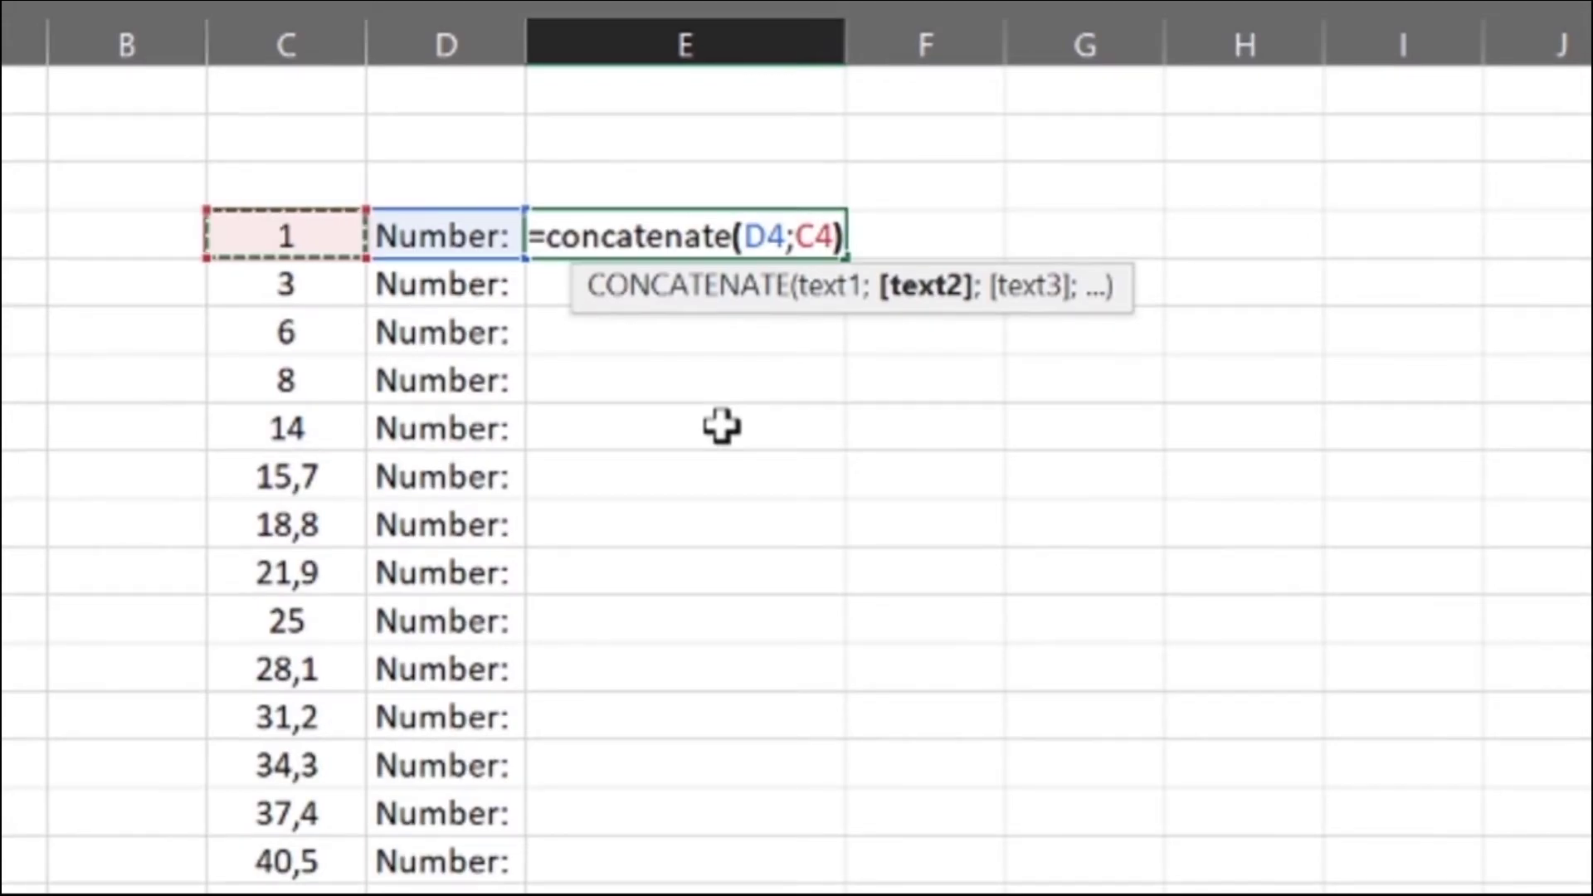
key(Return)
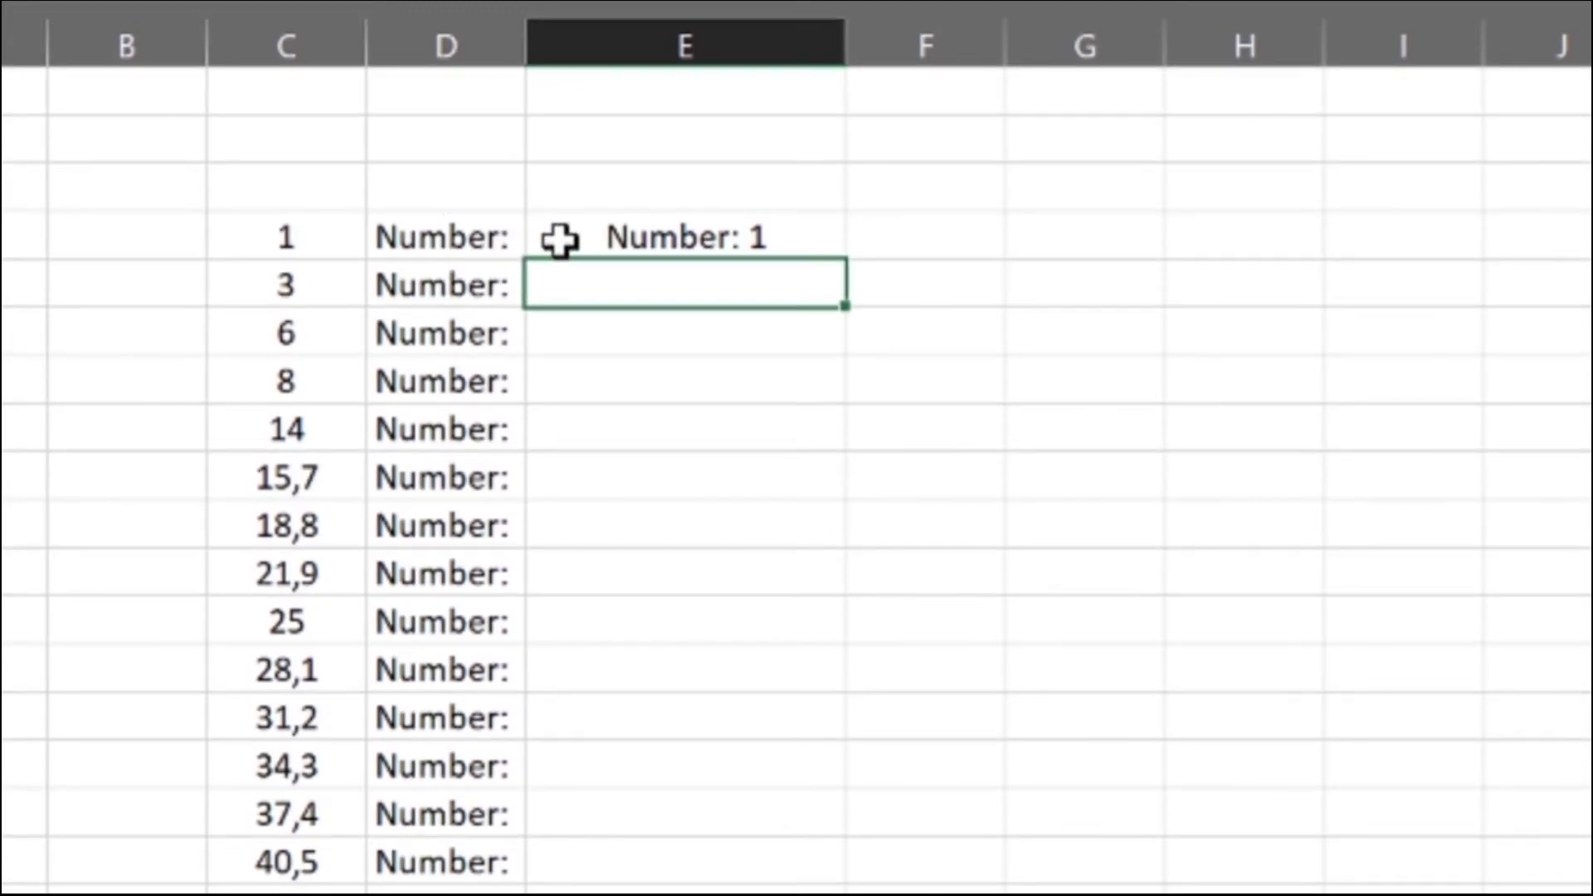
click(669, 250)
double_click(849, 257)
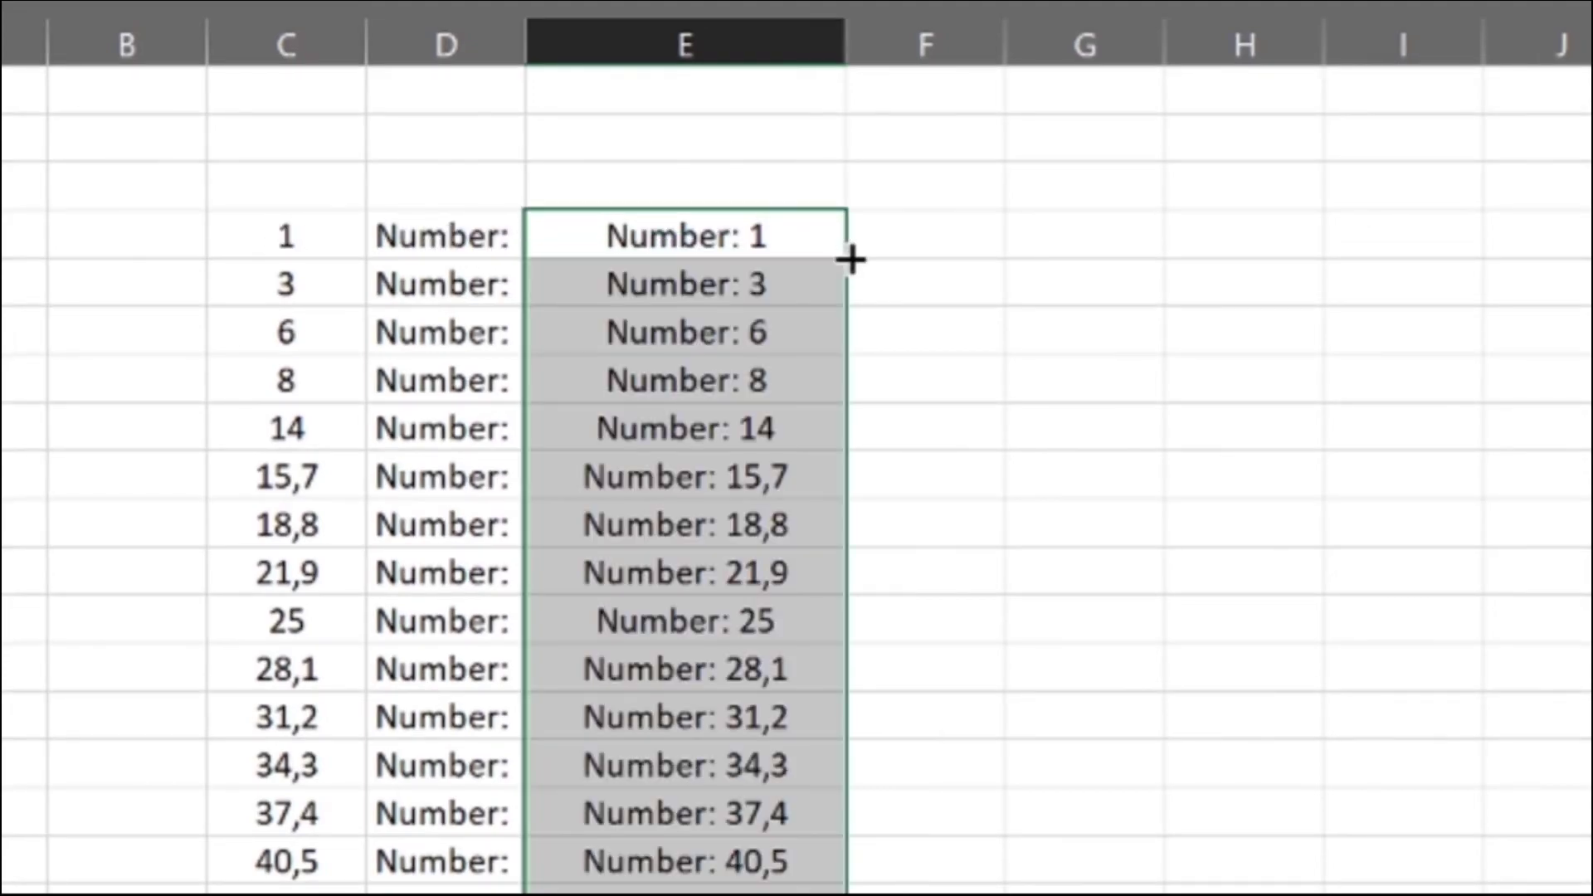